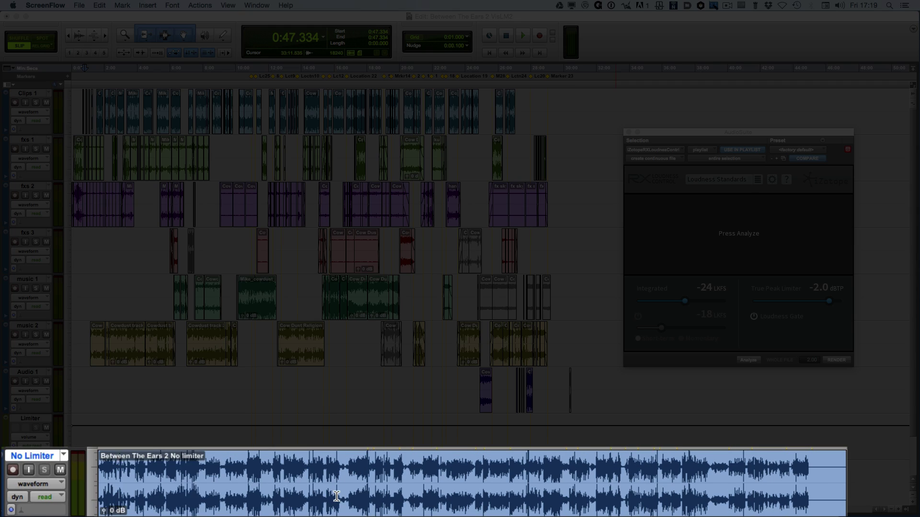
double_click(337, 496)
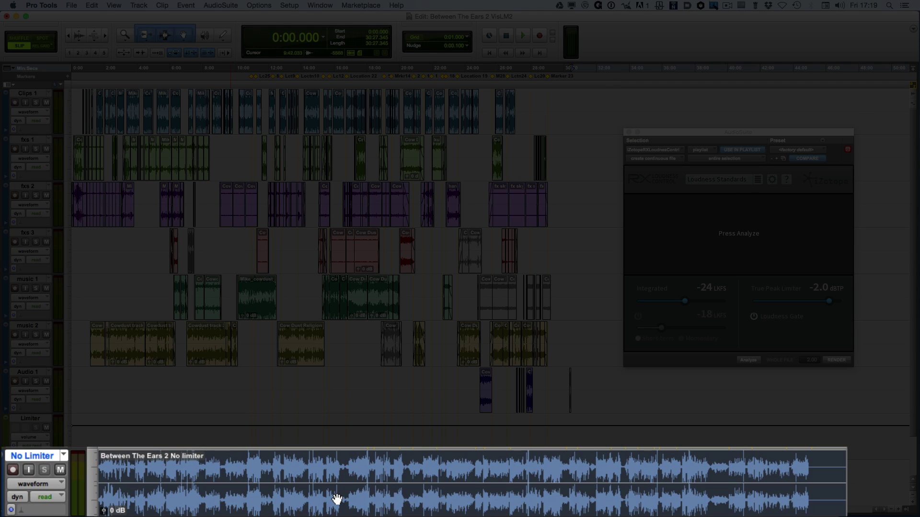
click(123, 474)
key(space)
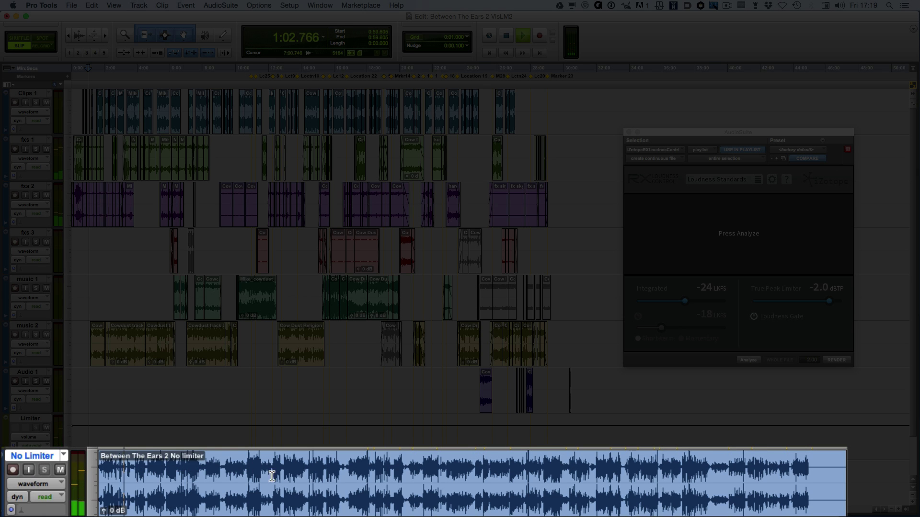
key(space)
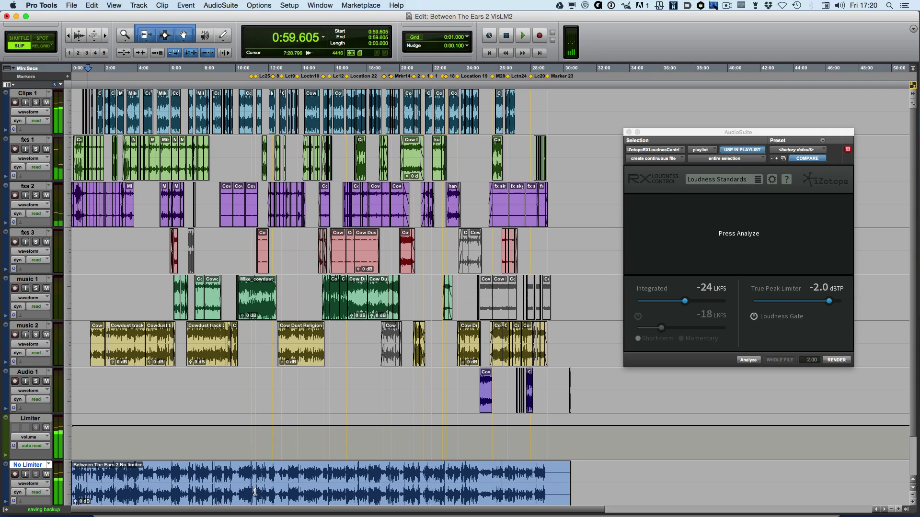
double_click(255, 492)
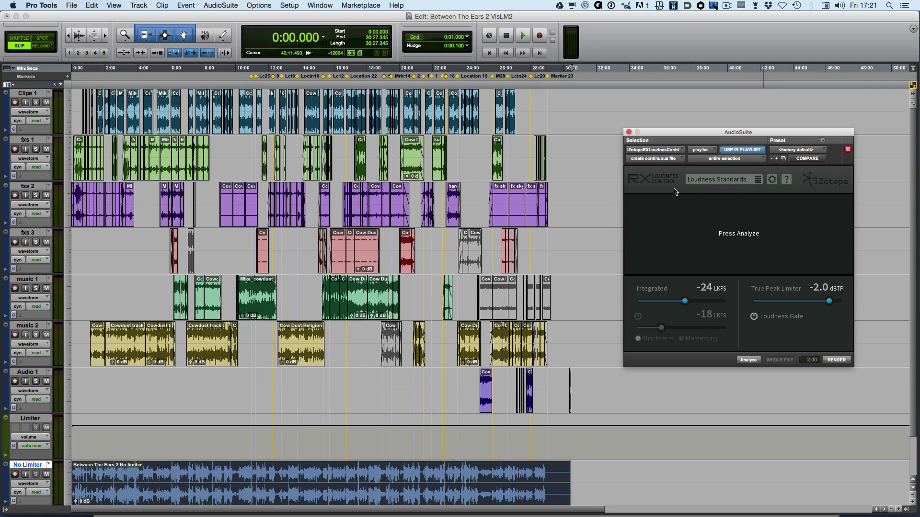
Compare the EBU R128 and EBU R128 DPP presets, then settle on EBU R128 DPP (-23 LKFS, -3 dBTP)
click(758, 180)
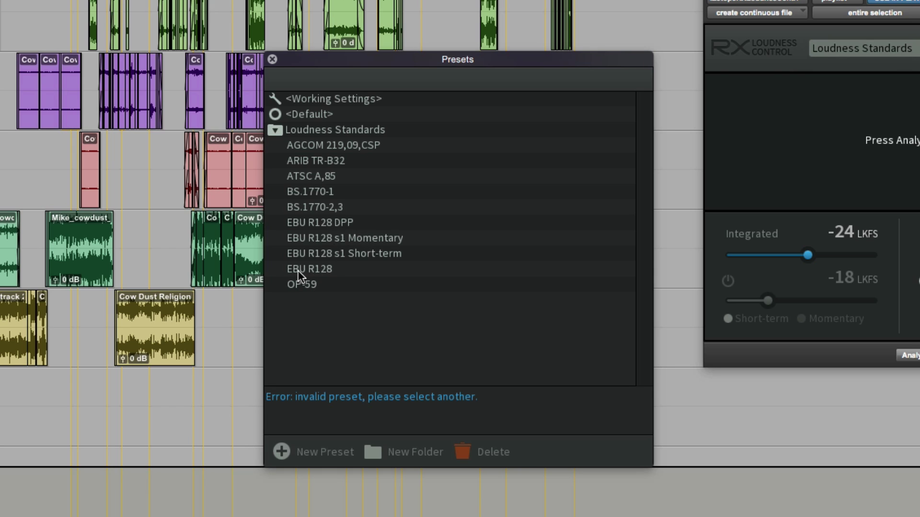
click(315, 271)
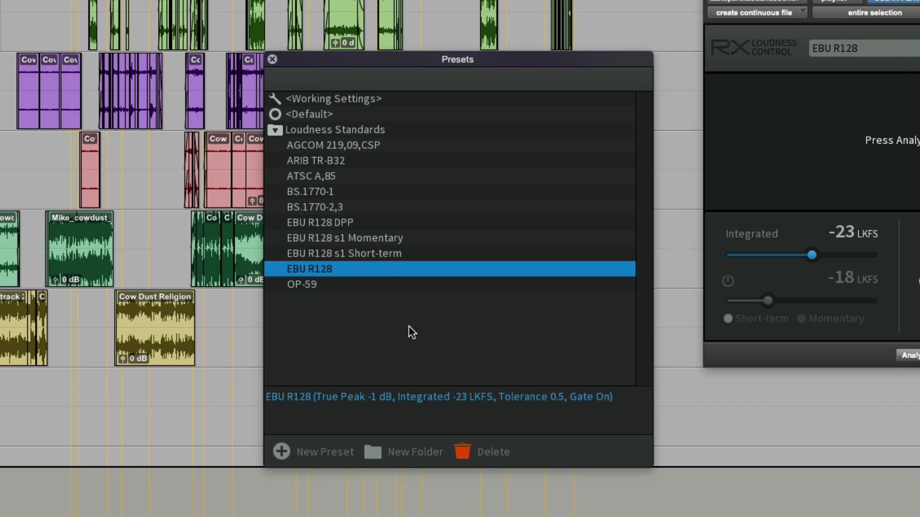
click(349, 223)
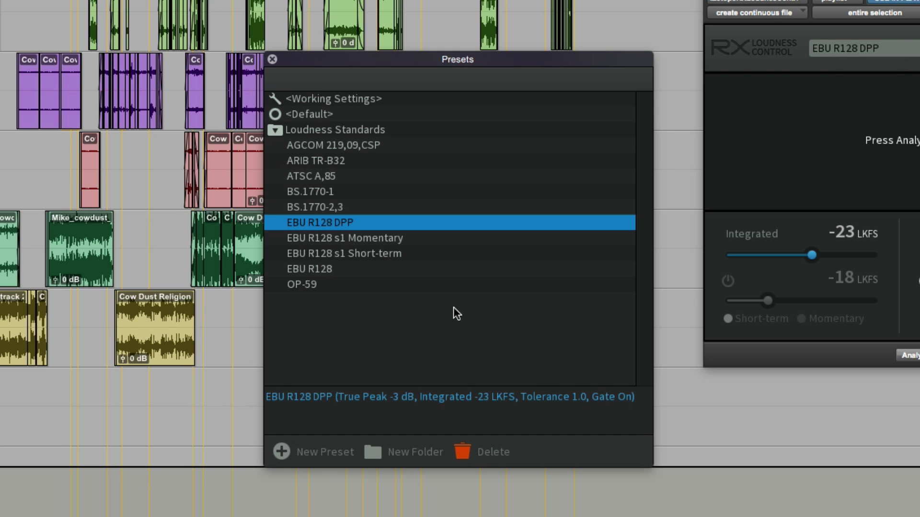
click(318, 270)
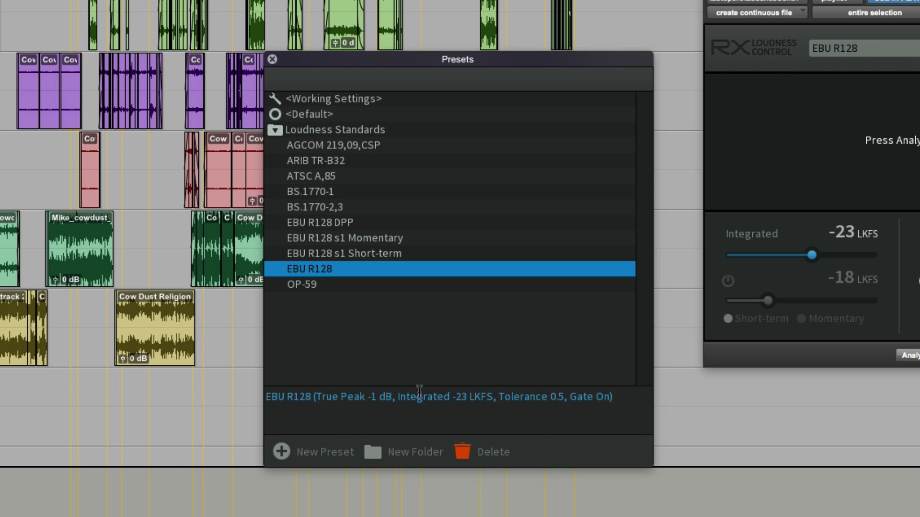
click(313, 223)
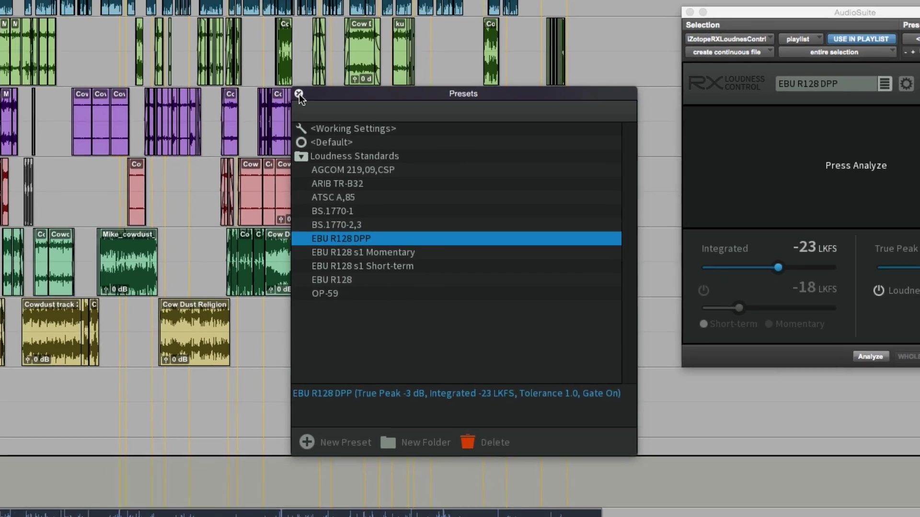
Analyse the whole mix, reading -22.3 LKFS integrated, +0.2 dBTP true peak and 12.9 LRA
click(272, 59)
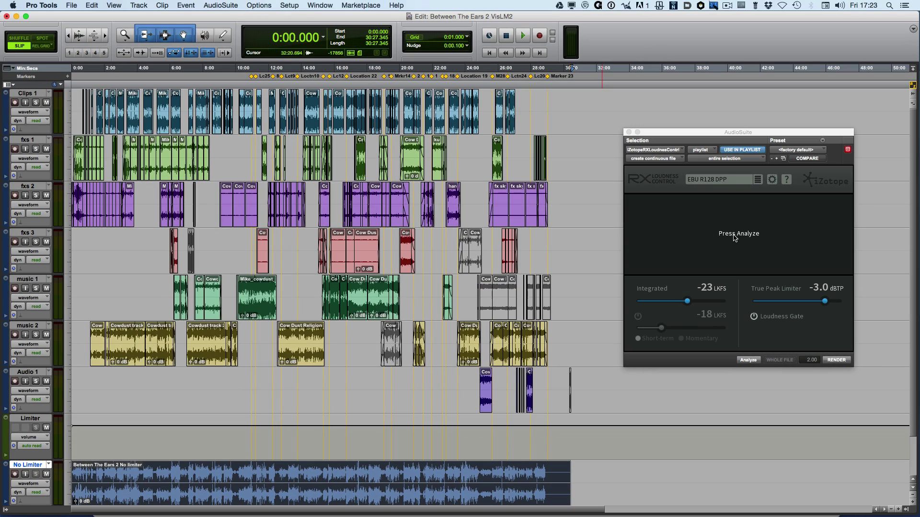
click(748, 361)
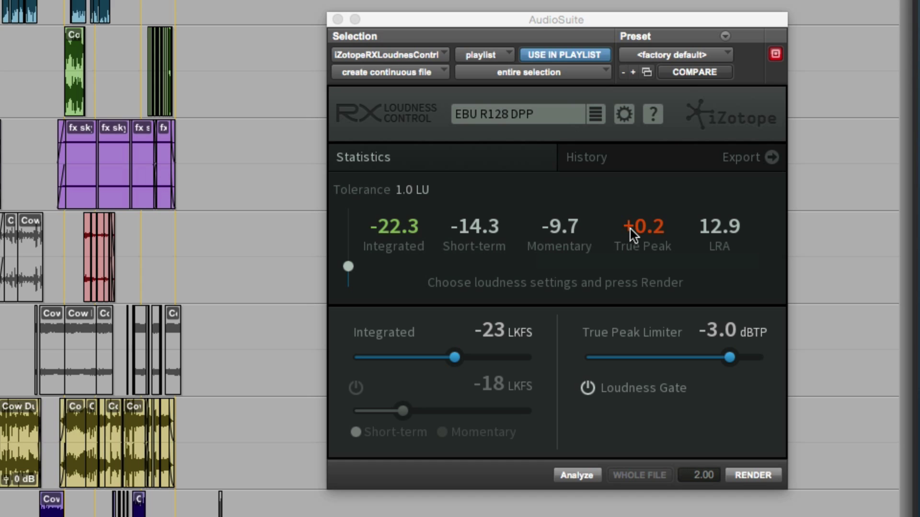
mouse_move(634, 230)
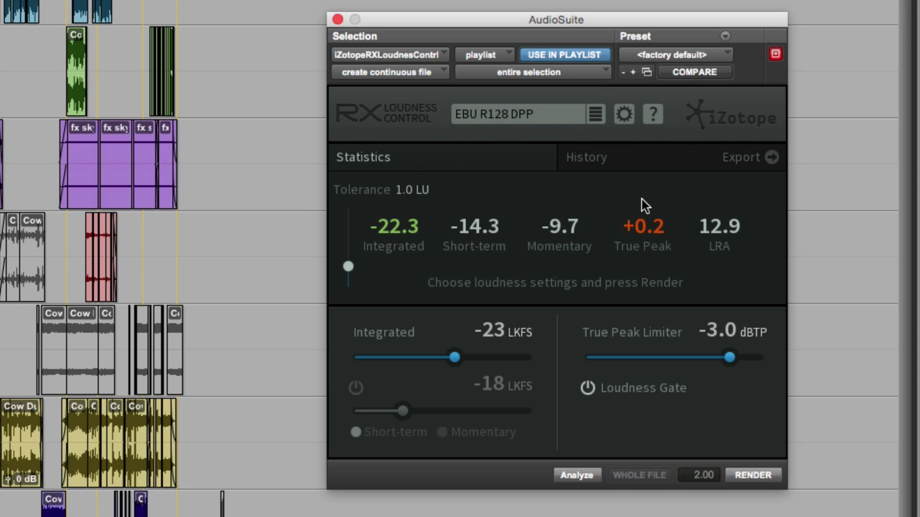
Show the integrated loudness History graph and demonstrate the tolerance margins, leaving them at 1.0 LU
click(620, 160)
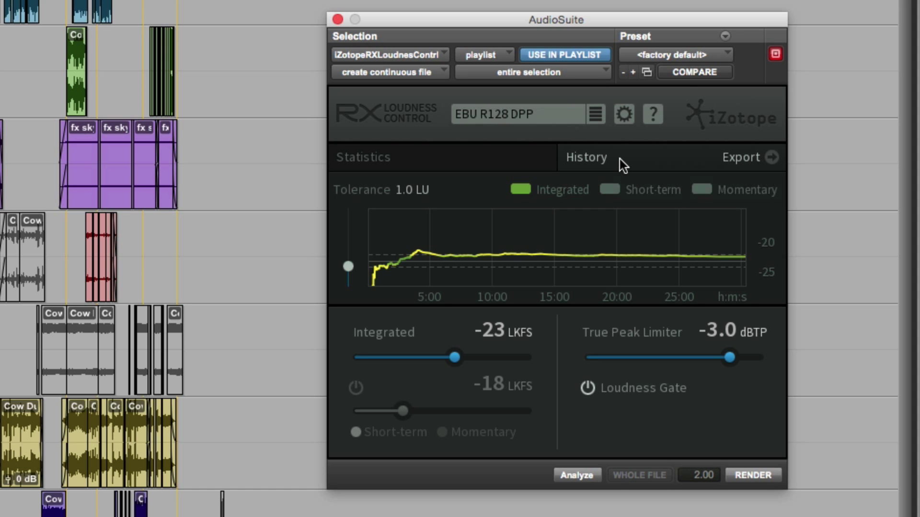
mouse_move(555, 238)
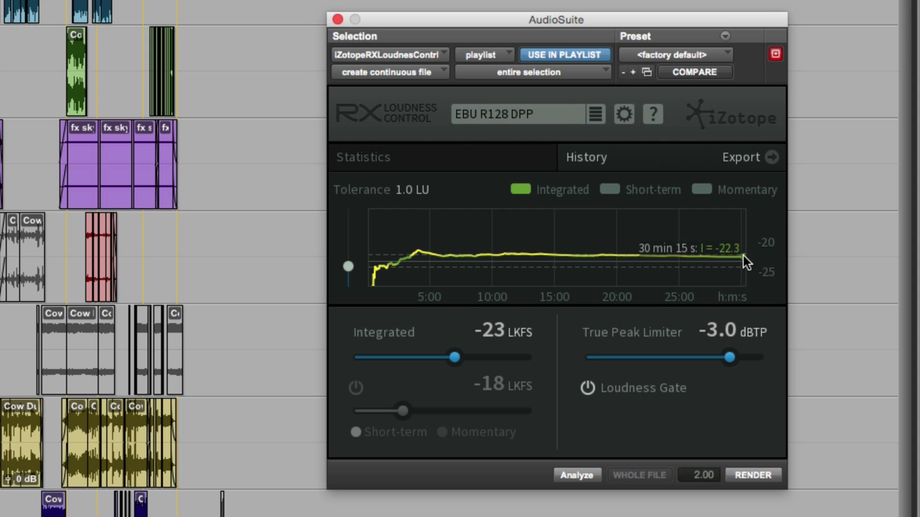
drag(352, 279, 349, 267)
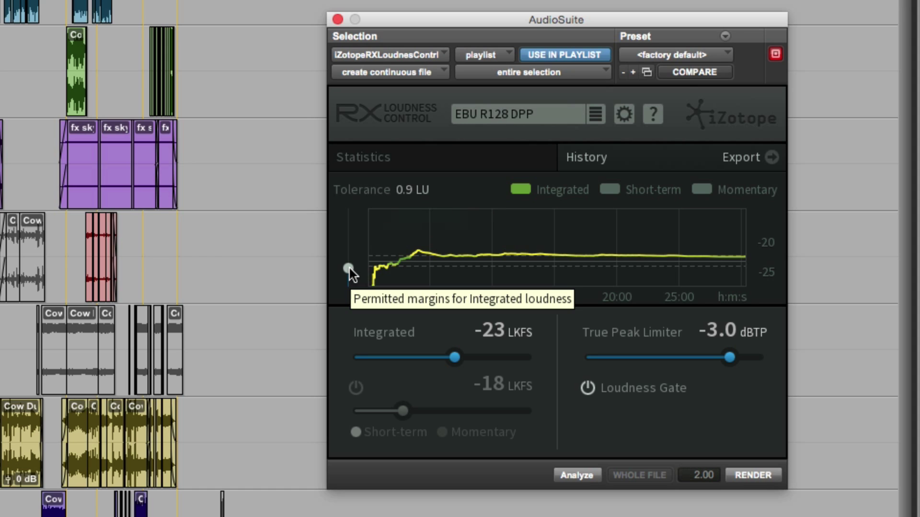
drag(350, 269, 350, 251)
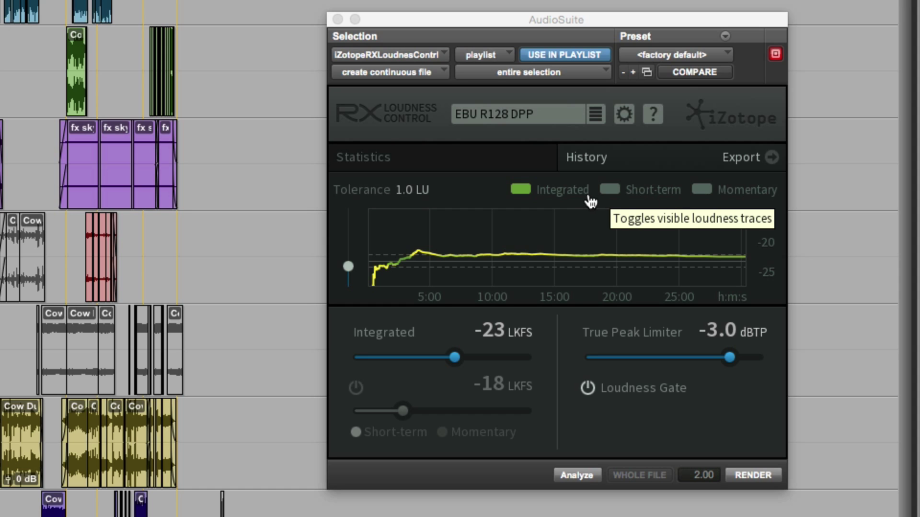
click(609, 192)
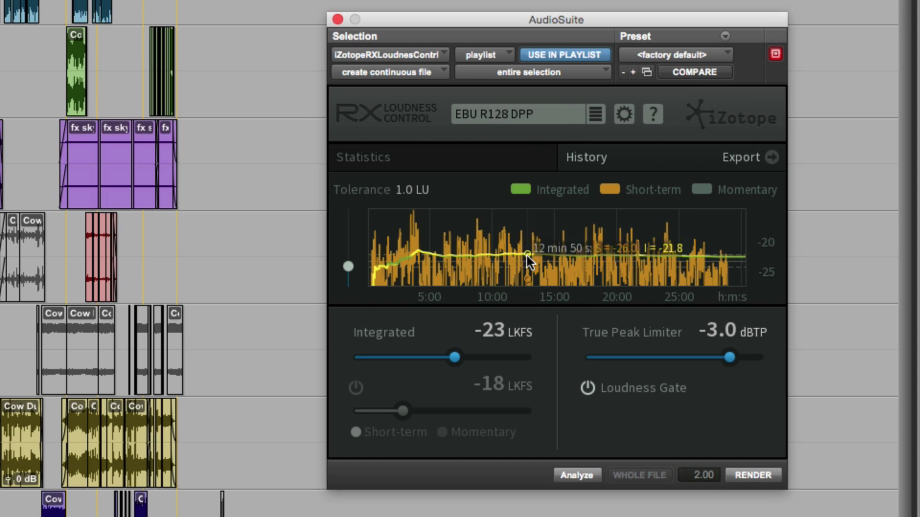
click(611, 192)
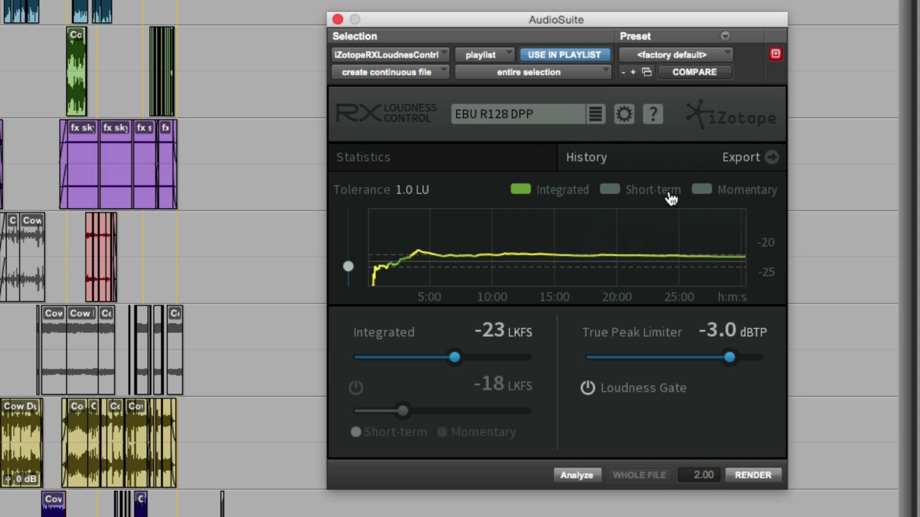
click(700, 193)
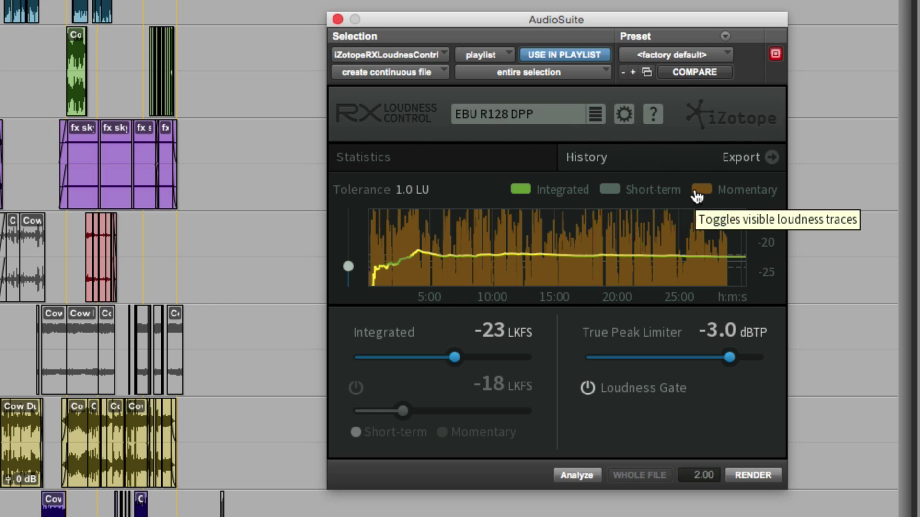
mouse_move(693, 212)
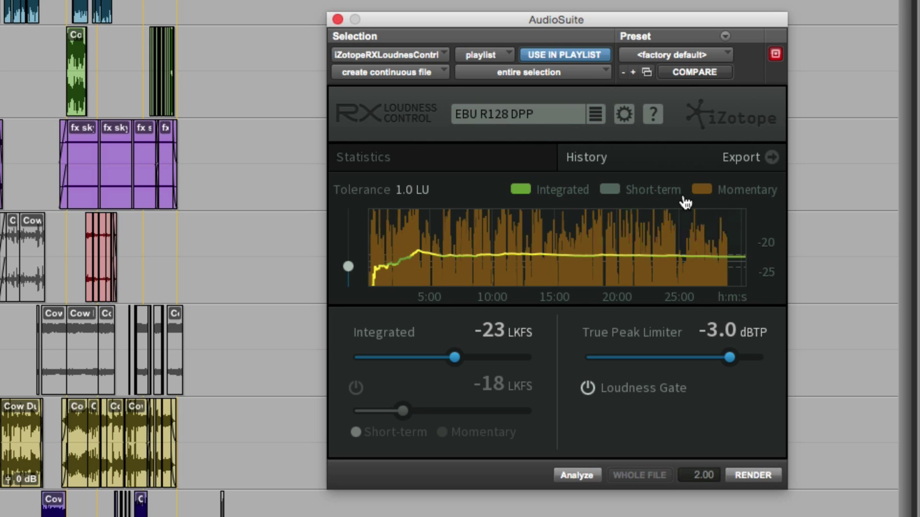
click(613, 190)
click(703, 190)
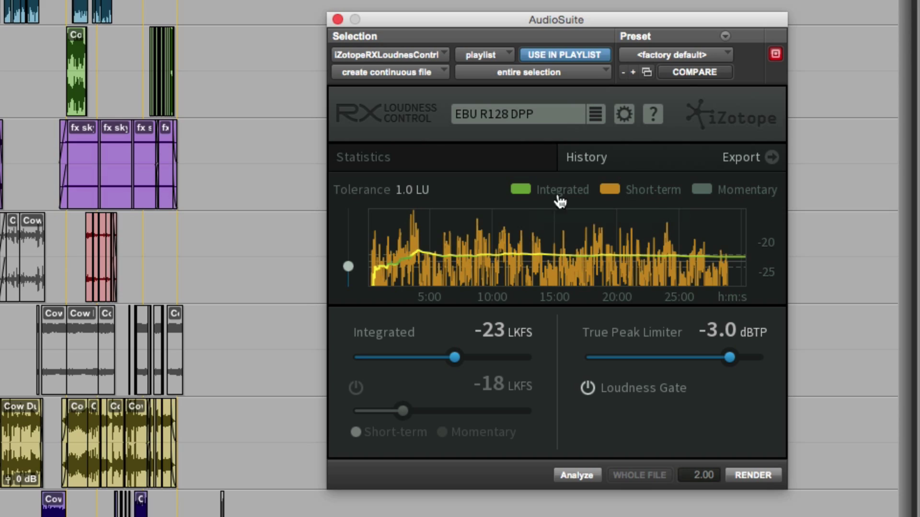
click(611, 194)
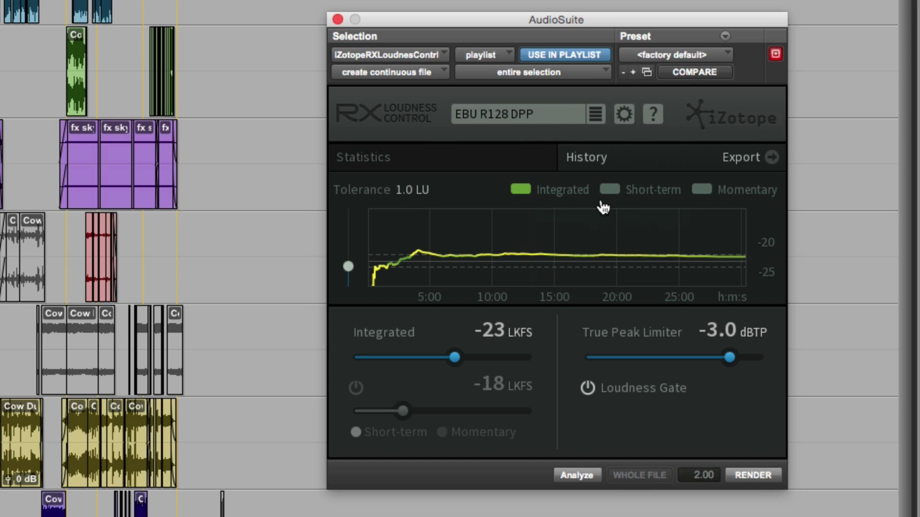
click(610, 191)
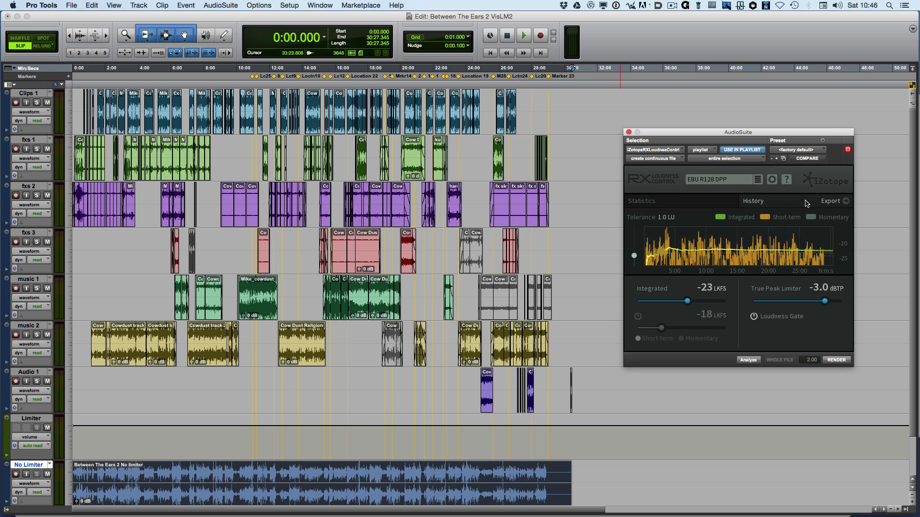
click(829, 202)
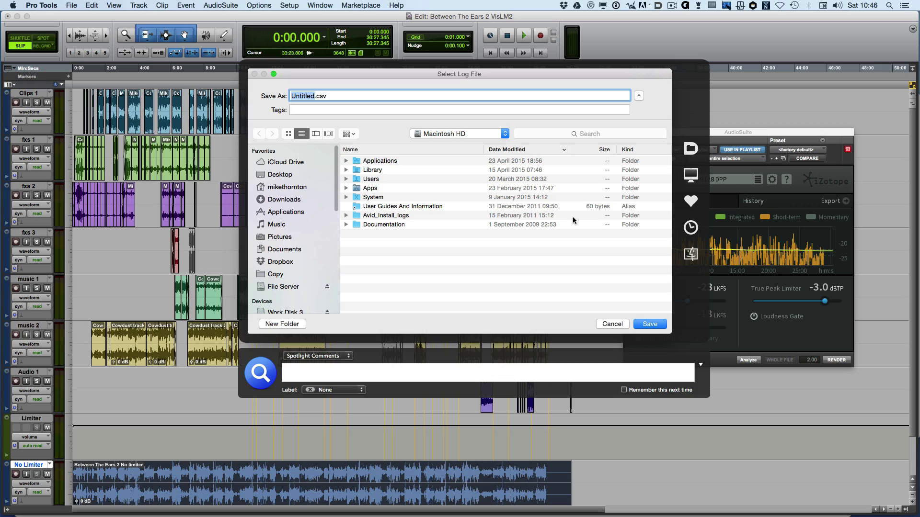
click(612, 324)
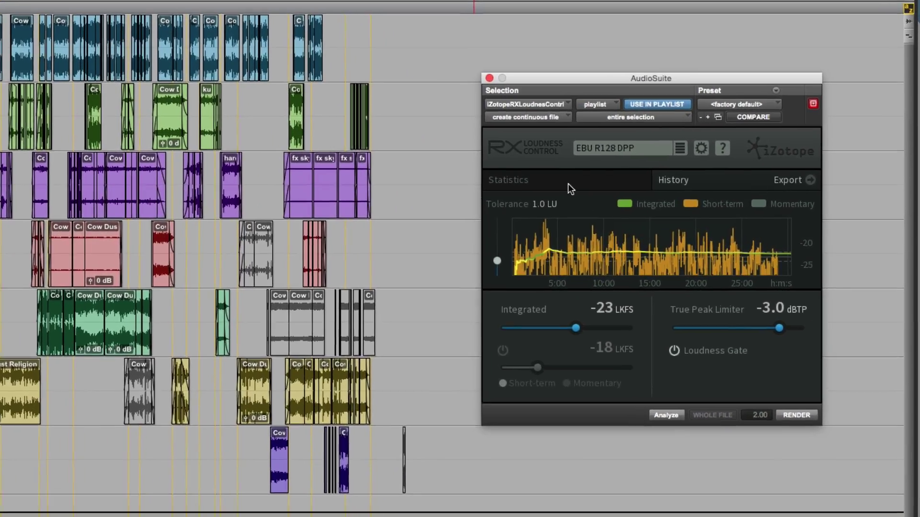
Review the Statistics readouts: -22.3 LKFS integrated and +0.2 true peak against -23 LKFS / -3.0 dBTP targets
click(568, 183)
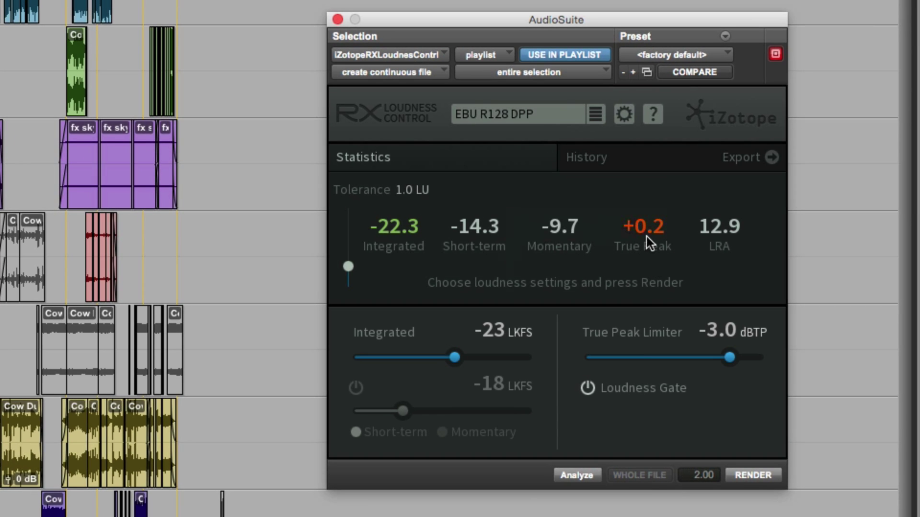
mouse_move(390, 242)
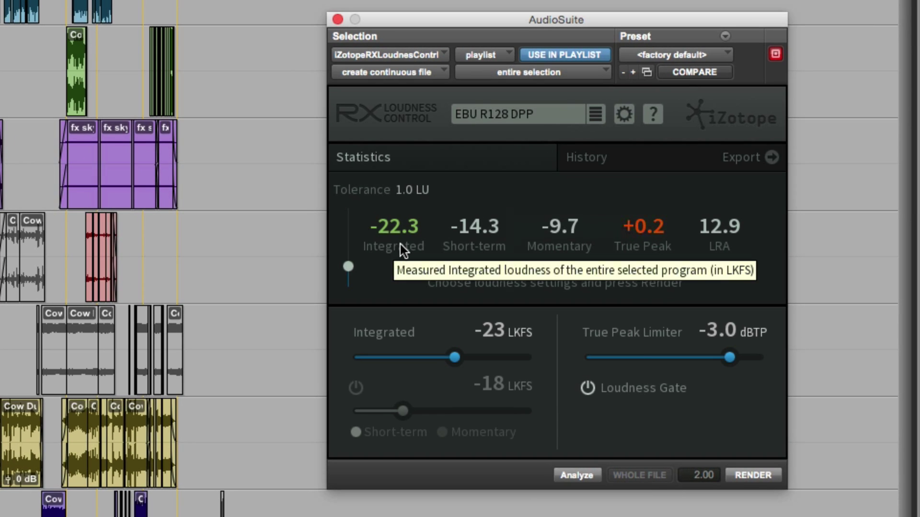
mouse_move(655, 233)
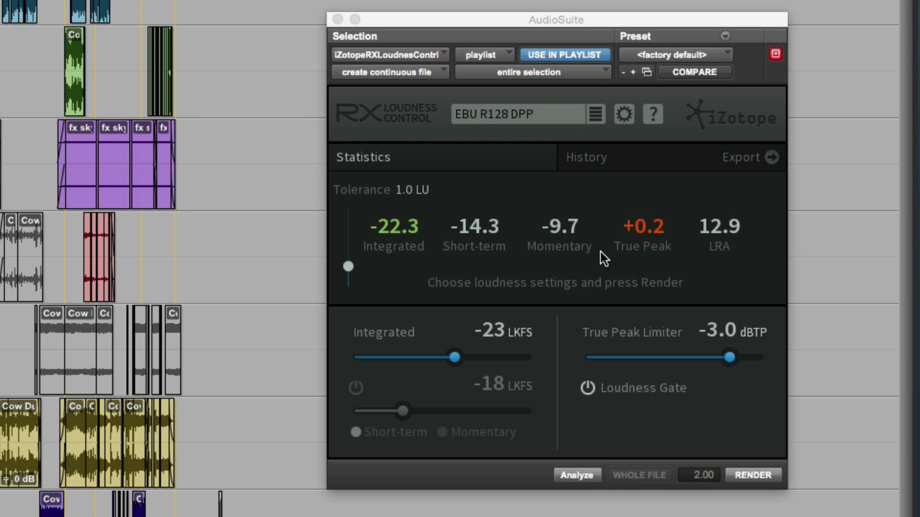
mouse_move(523, 357)
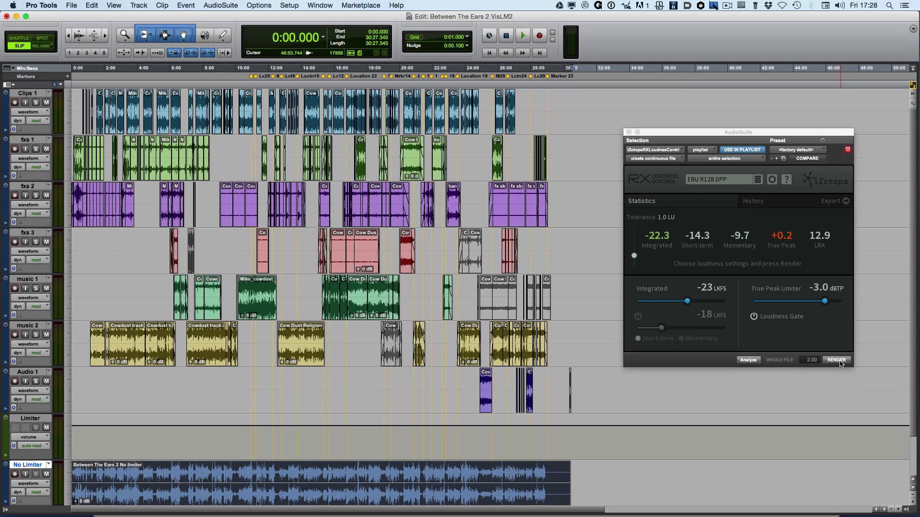
Render the No Limiter mix so it measures -23.0 LKFS integrated and -3.0 dBTP true peak
click(837, 360)
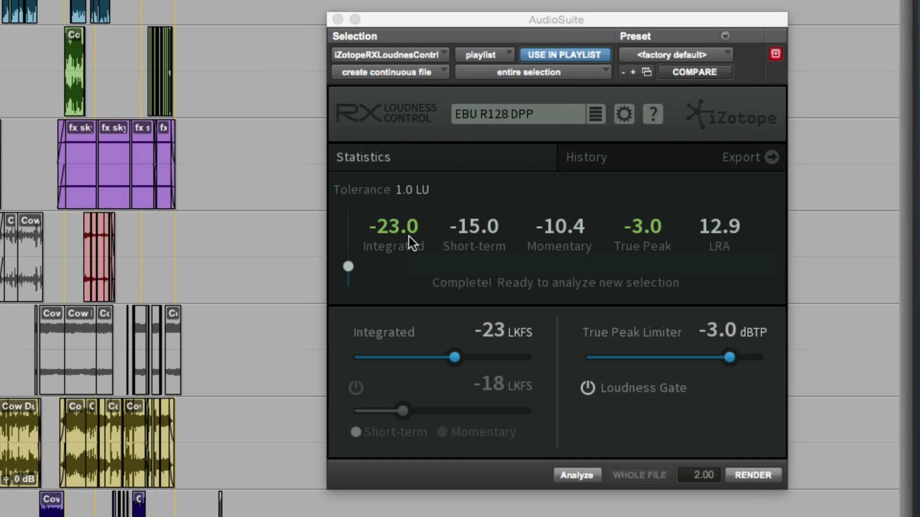
mouse_move(407, 240)
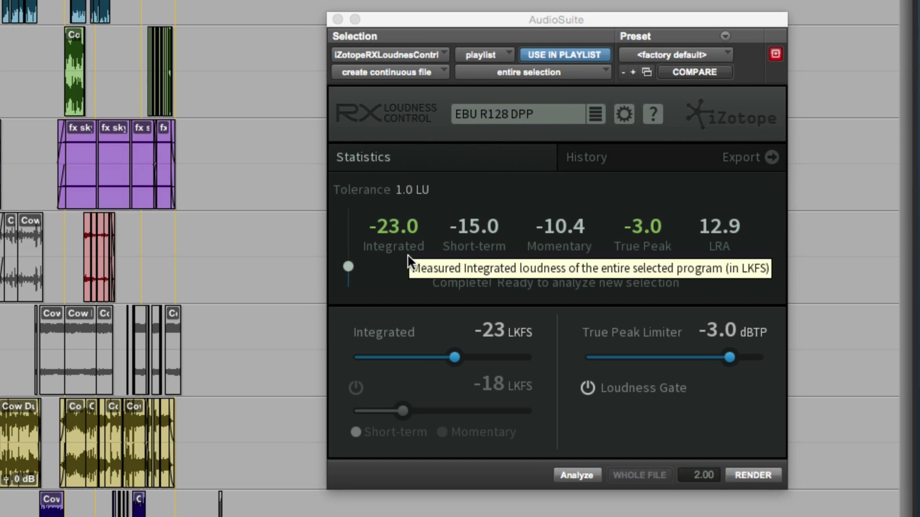
mouse_move(645, 246)
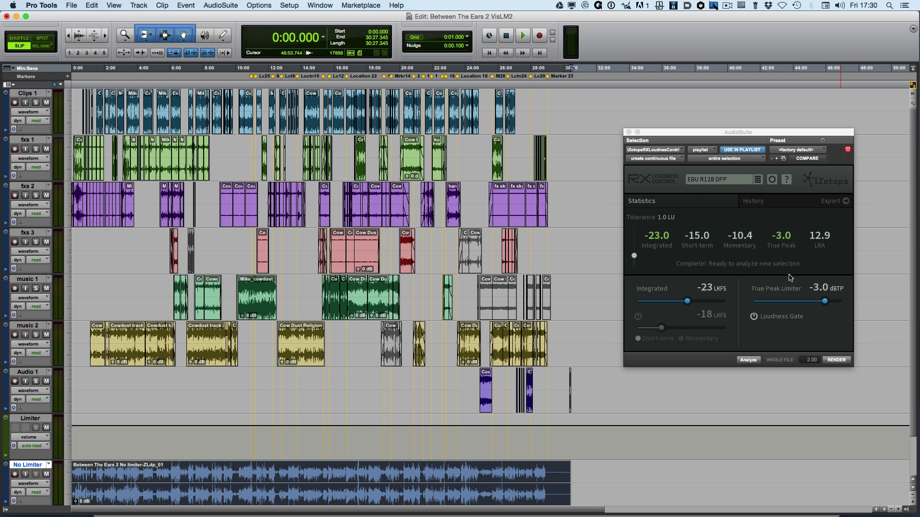
Open the loudness preset list while moving on to the Loudness spoof advert session
mouse_move(779, 320)
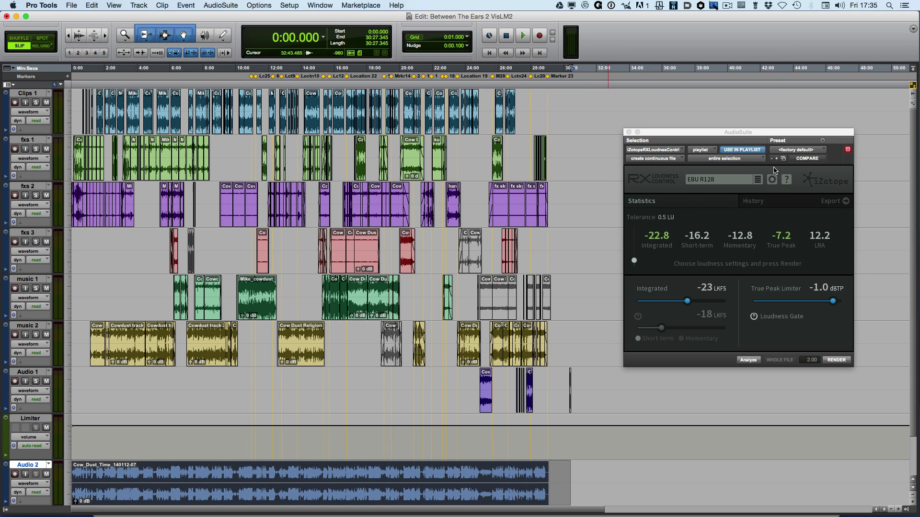
click(758, 179)
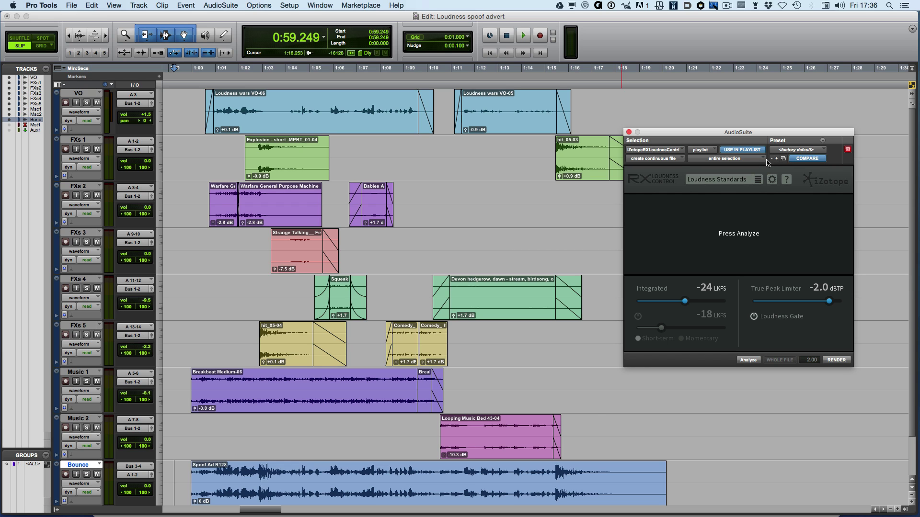
Load the EBU R128 s1 Short-term preset and select the Spoof Ad R128 clip on the Bounce track
click(757, 182)
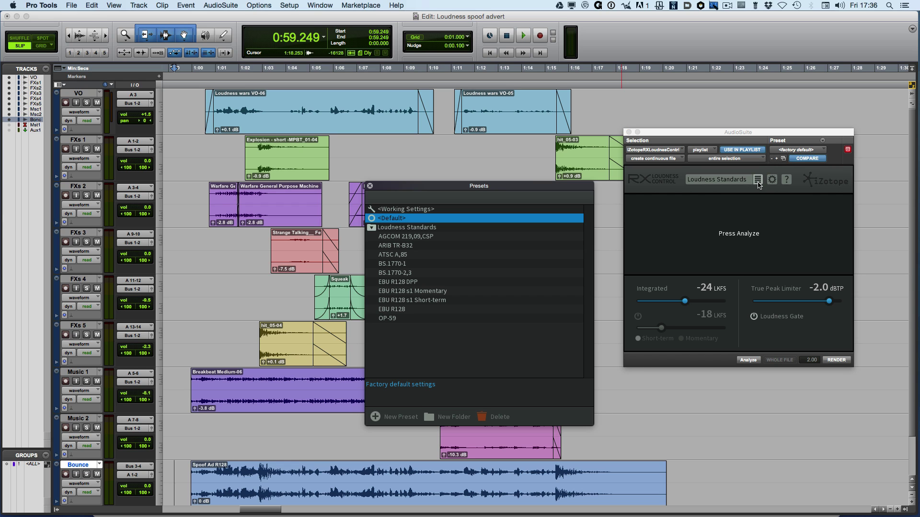
click(412, 301)
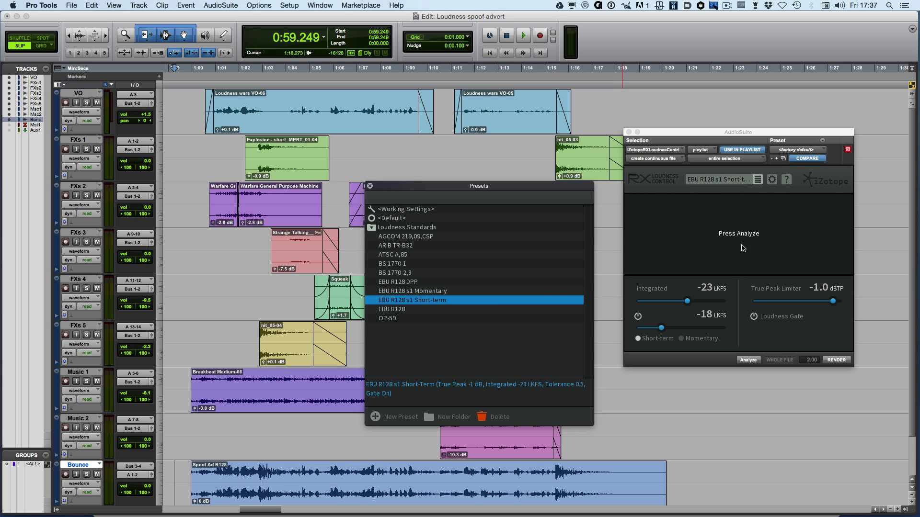
click(526, 498)
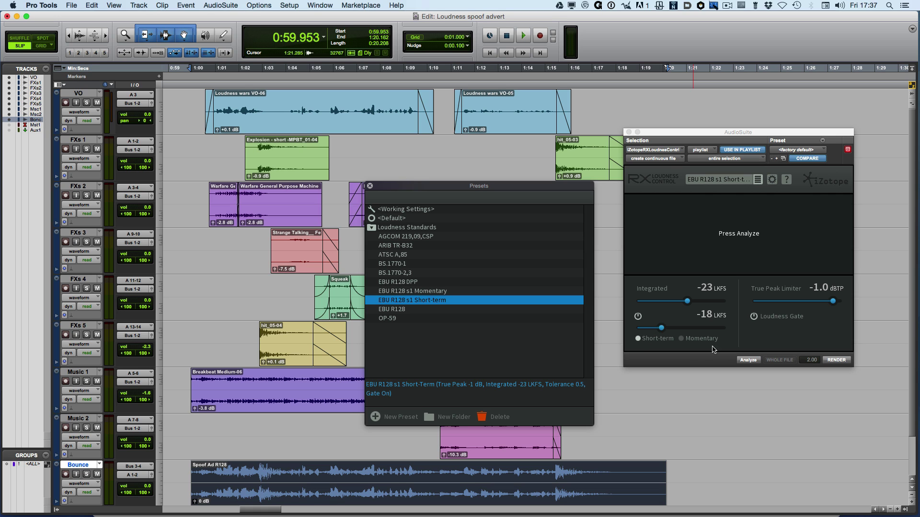
Analyse the Spoof Ad R128 bounce: -23.1 LKFS integrated, -19.4 short-term, -5.2 dBTP true peak
click(748, 361)
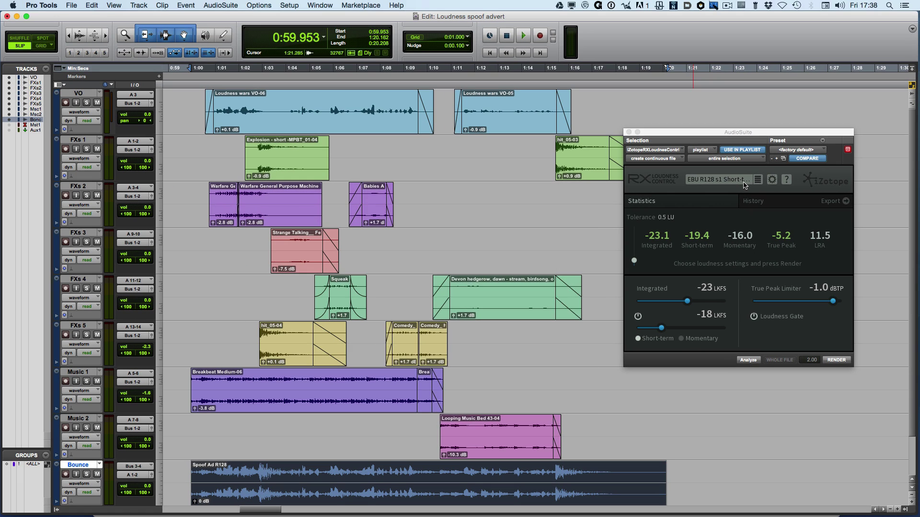
Switch to the EBU R128 s1 Momentary preset and render the bounce to -23.0 LKFS integrated
click(744, 184)
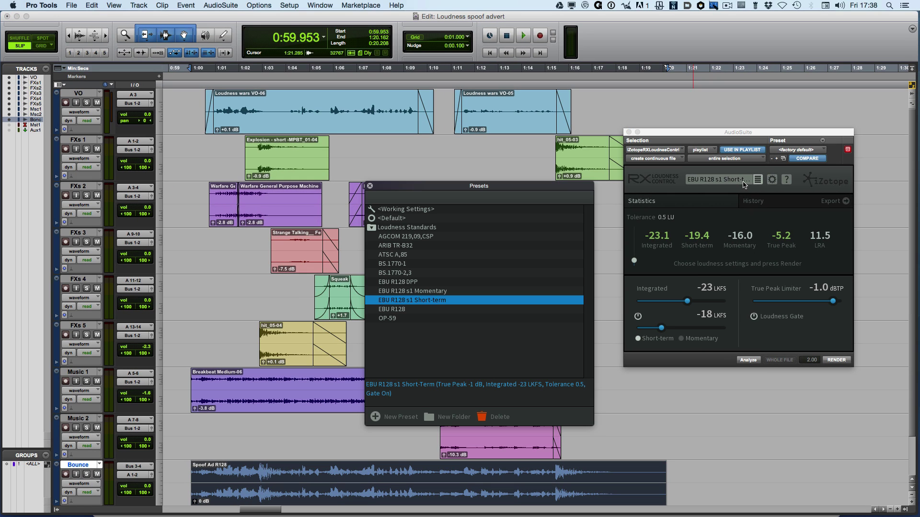
click(428, 292)
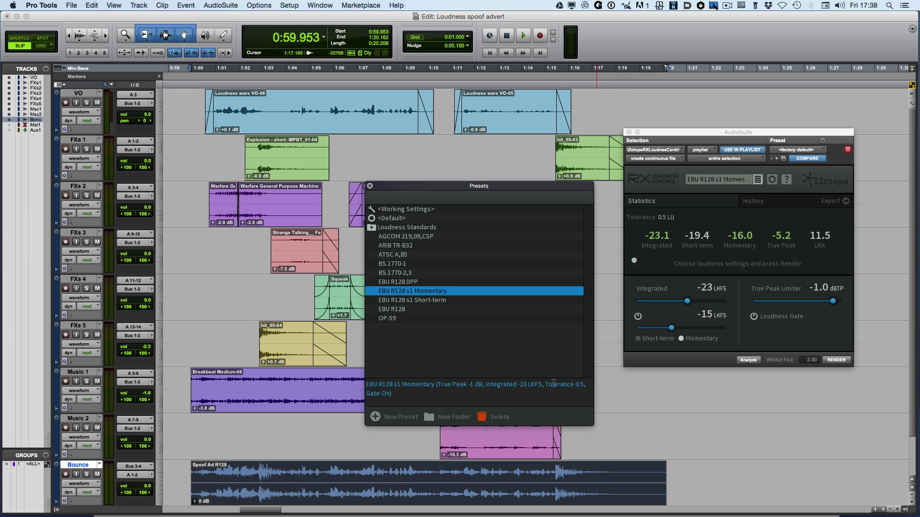
click(751, 360)
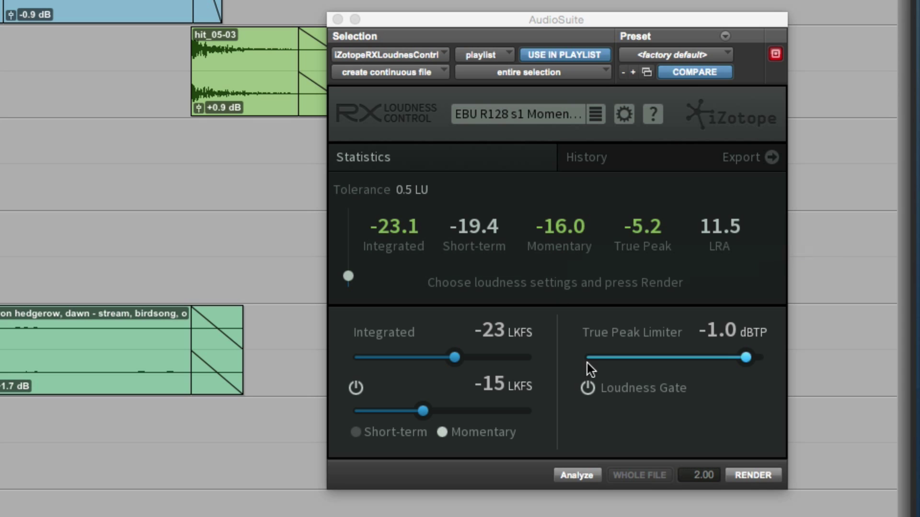
click(745, 475)
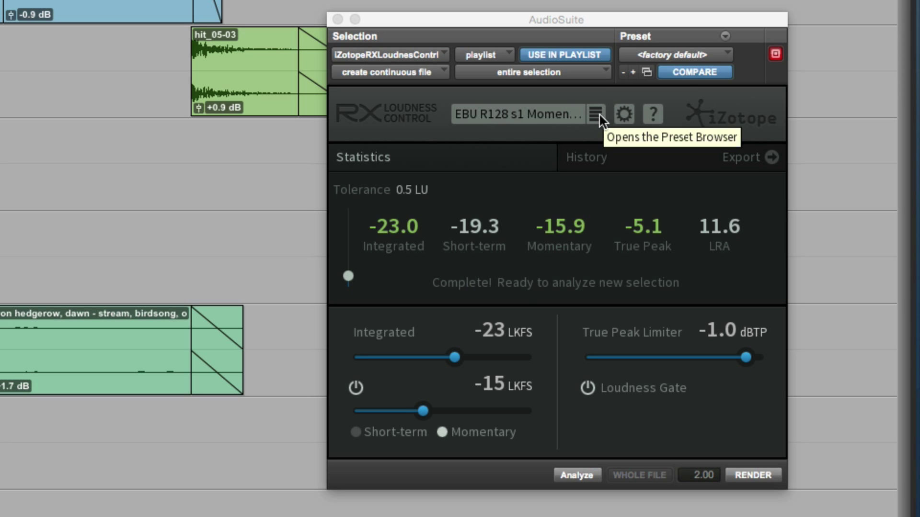
click(623, 115)
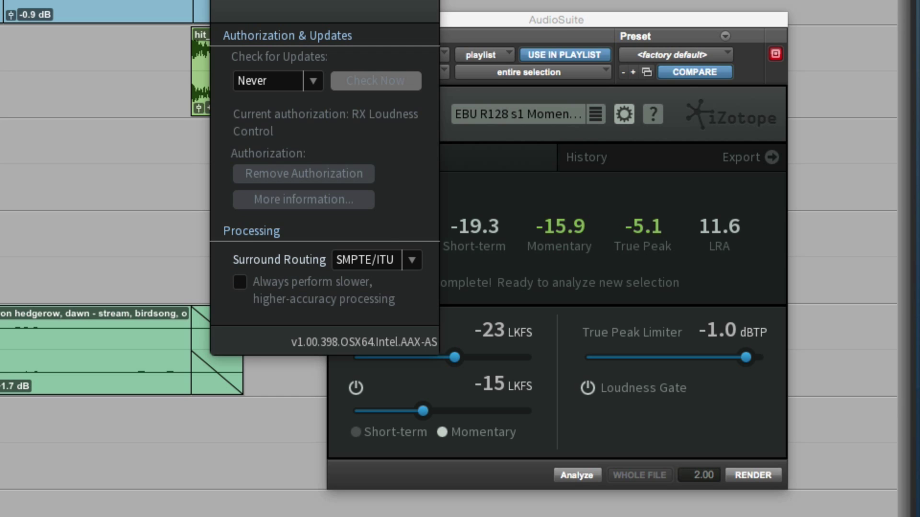
click(447, 233)
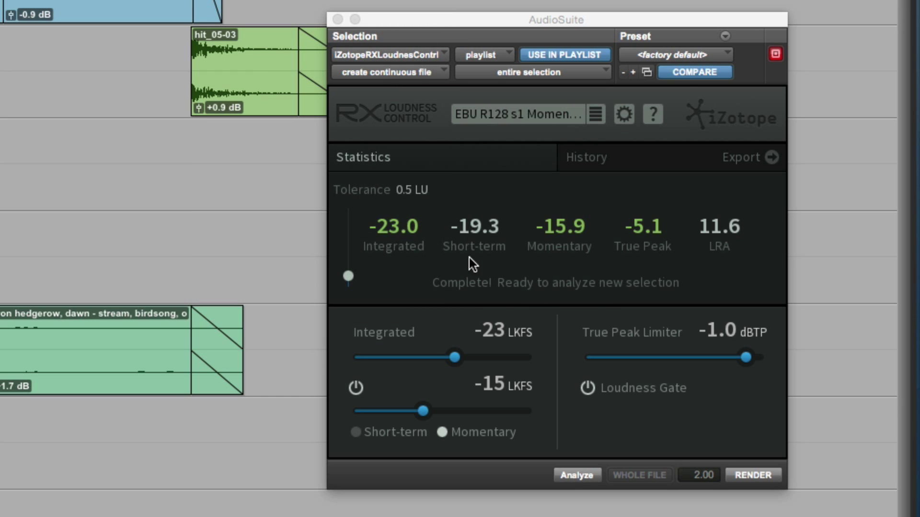